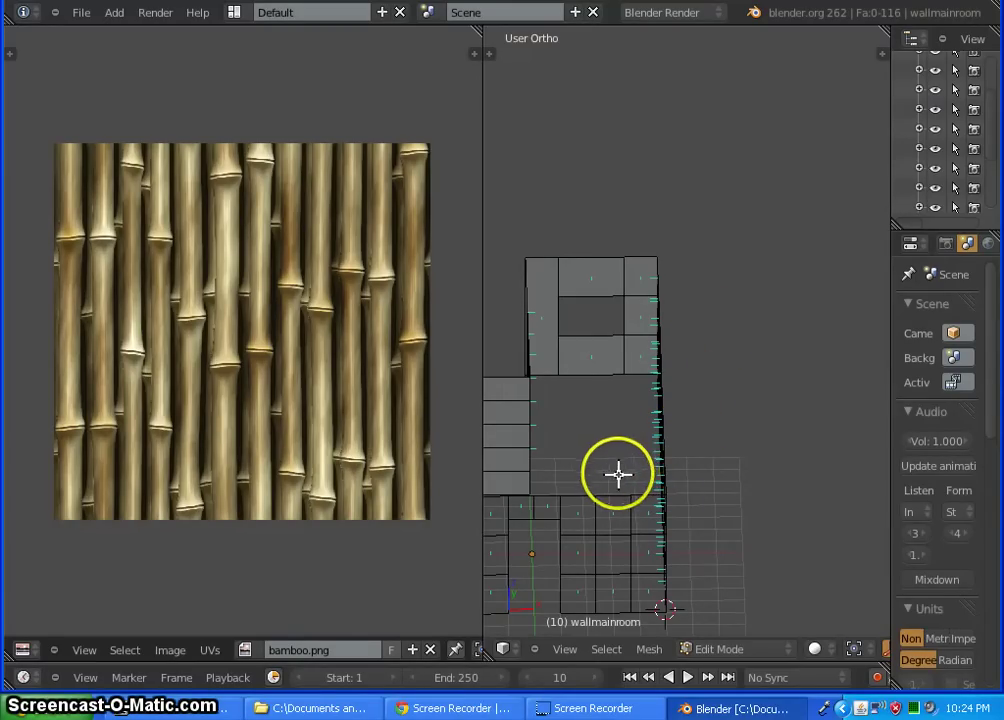
# Step: Centre the wall mesh and select the right-hand wall faces around the window
pyautogui.keyDown('shift'); pyautogui.moveTo(601, 473); pyautogui.dragTo(734, 352, button='middle'); pyautogui.keyUp('shift')
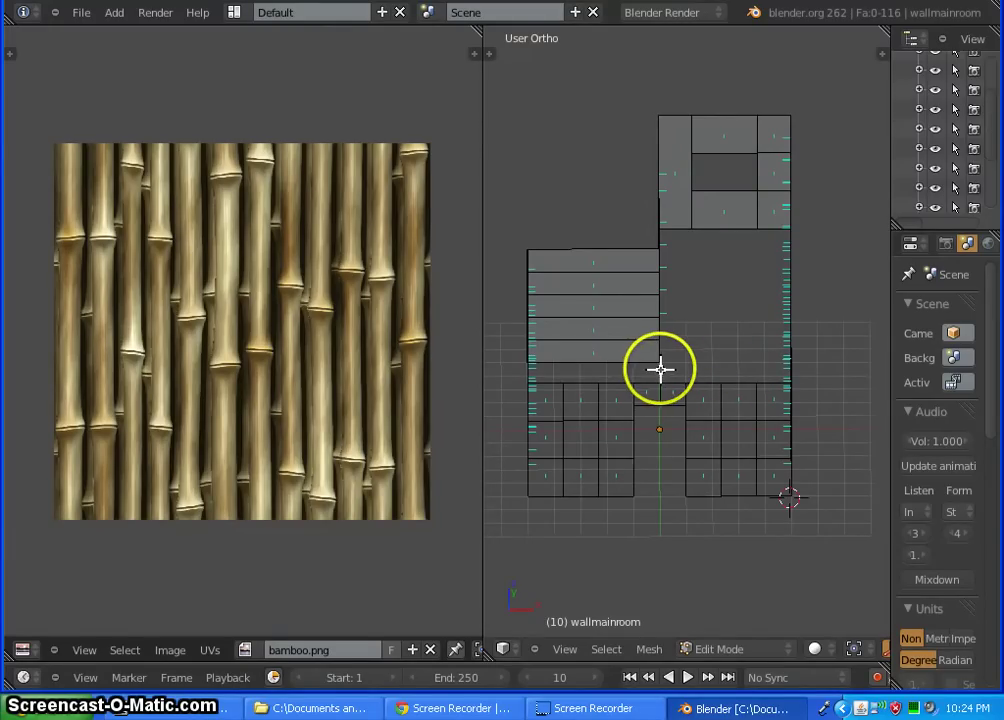
pyautogui.moveTo(660, 372)
pyautogui.mouseDown(button='middle')
pyautogui.moveTo(663, 381)
pyautogui.moveTo(679, 370)
pyautogui.moveTo(616, 365)
pyautogui.moveTo(672, 368)
pyautogui.moveTo(657, 365)
pyautogui.moveTo(668, 361)
pyautogui.moveTo(661, 354)
pyautogui.mouseUp(button='middle')
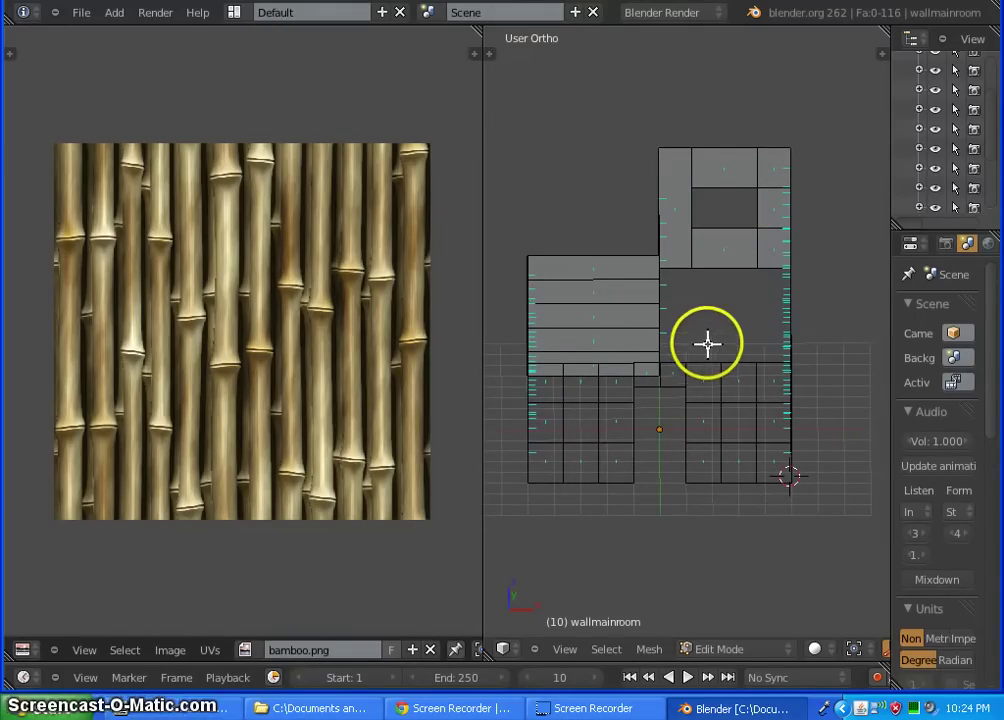
pyautogui.moveTo(690, 352); pyautogui.dragTo(693, 357, button='middle')
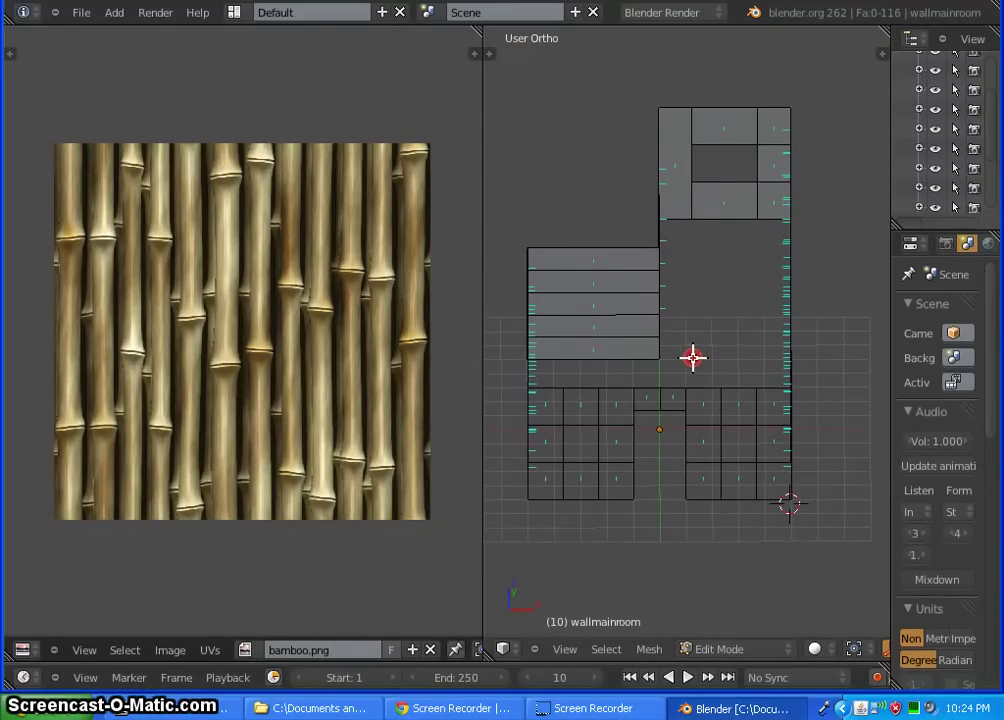
pyautogui.middleClick(707, 260)
pyautogui.moveTo(742, 341); pyautogui.dragTo(750, 308)
pyautogui.rightClick(775, 128)
pyautogui.keyDown('shift'); pyautogui.rightClick(773, 162); pyautogui.keyUp('shift')
pyautogui.keyDown('shift'); pyautogui.rightClick(773, 195); pyautogui.keyUp('shift')
pyautogui.keyDown('shift'); pyautogui.rightClick(738, 199); pyautogui.keyUp('shift')
pyautogui.keyDown('shift'); pyautogui.rightClick(735, 123); pyautogui.keyUp('shift')
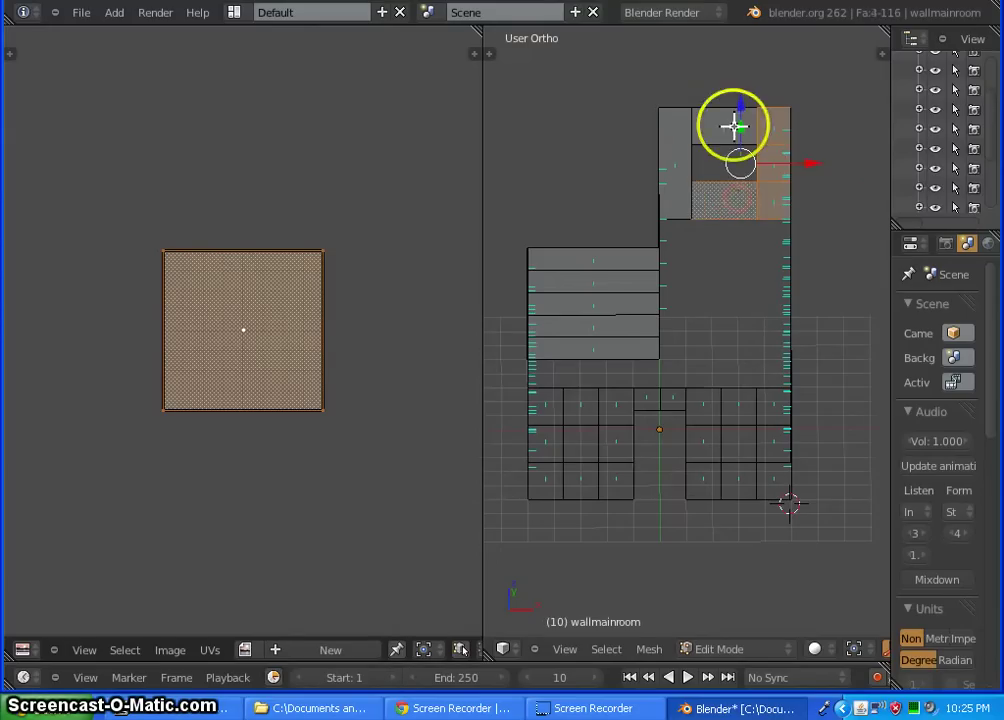
# Step: Add the left block's wall strips, top to bottom, to the face selection
pyautogui.keyDown('shift'); pyautogui.rightClick(684, 143); pyautogui.keyUp('shift')
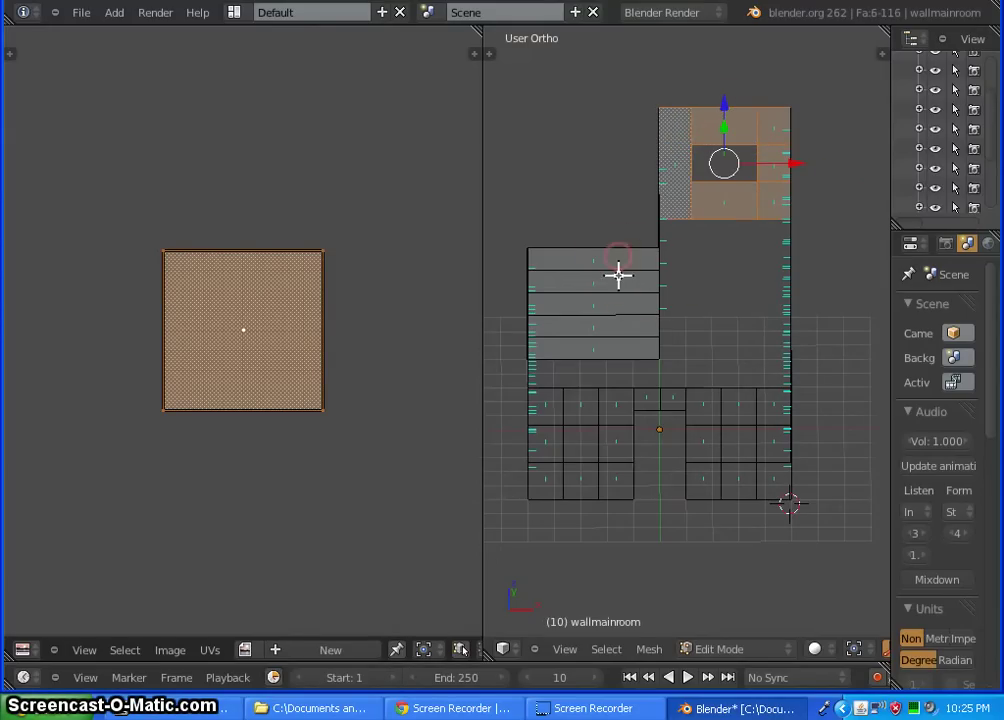
pyautogui.keyDown('shift'); pyautogui.rightClick(618, 262); pyautogui.keyUp('shift')
pyautogui.keyDown('shift'); pyautogui.rightClick(617, 284); pyautogui.keyUp('shift')
pyautogui.keyDown('shift'); pyautogui.rightClick(620, 308); pyautogui.keyUp('shift')
pyautogui.keyDown('shift'); pyautogui.rightClick(620, 328); pyautogui.keyUp('shift')
pyautogui.keyDown('shift'); pyautogui.rightClick(628, 345); pyautogui.keyUp('shift')
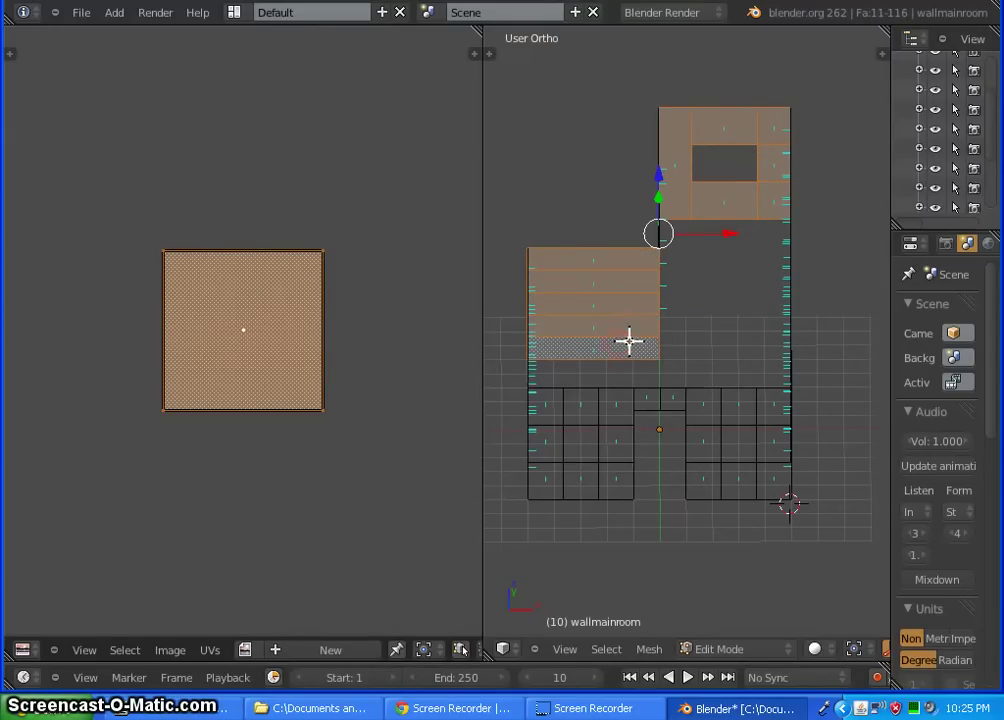
# Step: From the front view, unwrap the selected wall faces into UV islands
pyautogui.press('KP_1')
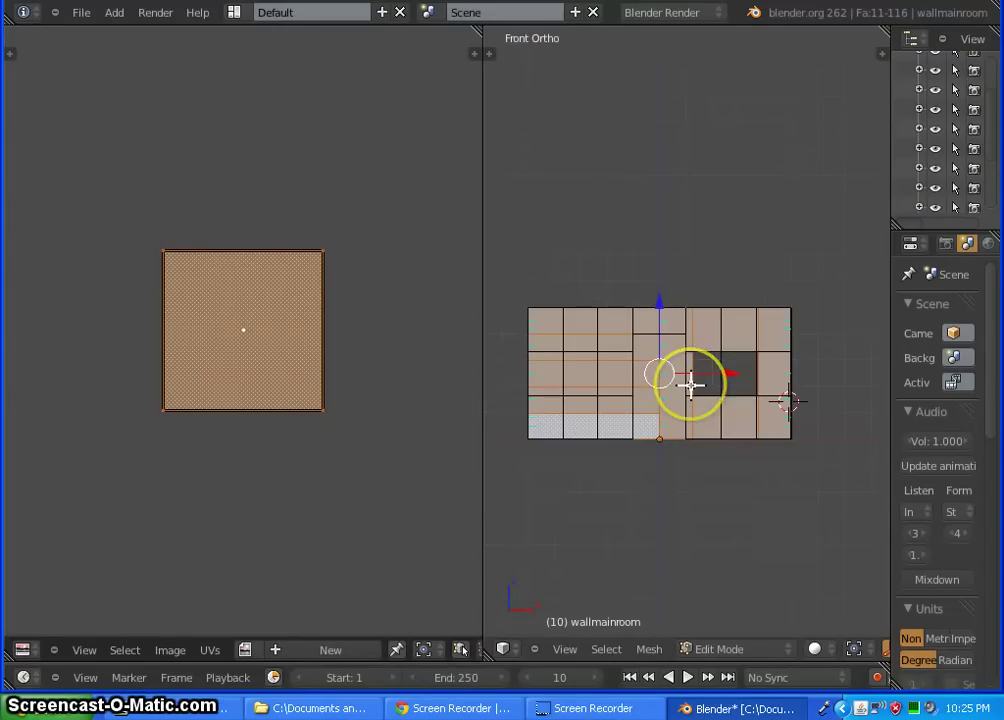
pyautogui.press('u')
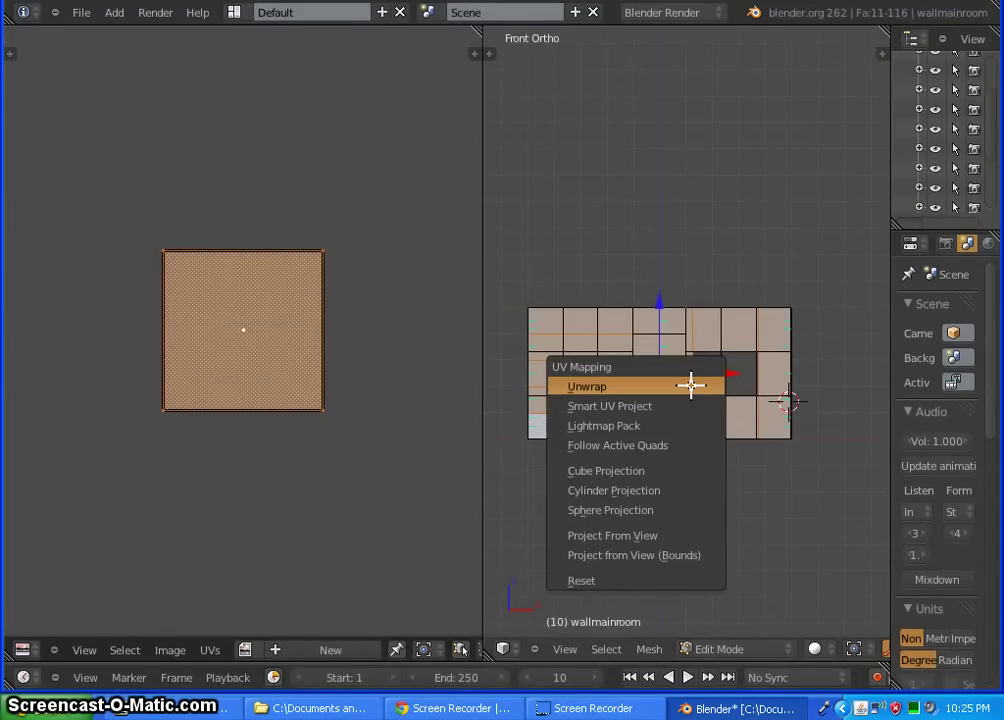
pyautogui.click(691, 385)
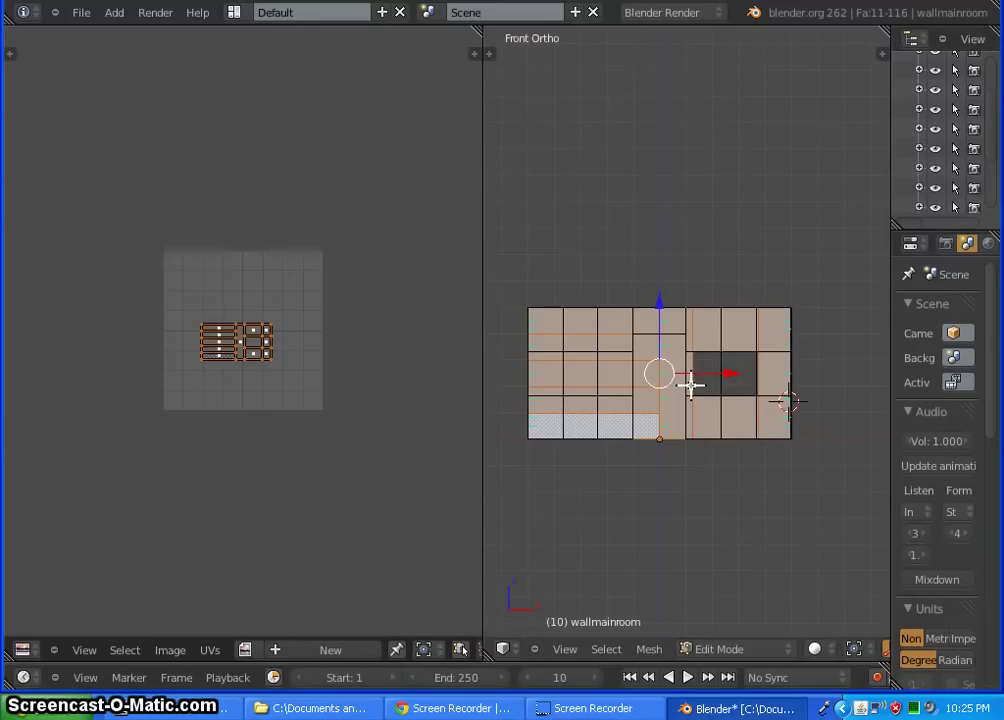
pyautogui.click(269, 358)
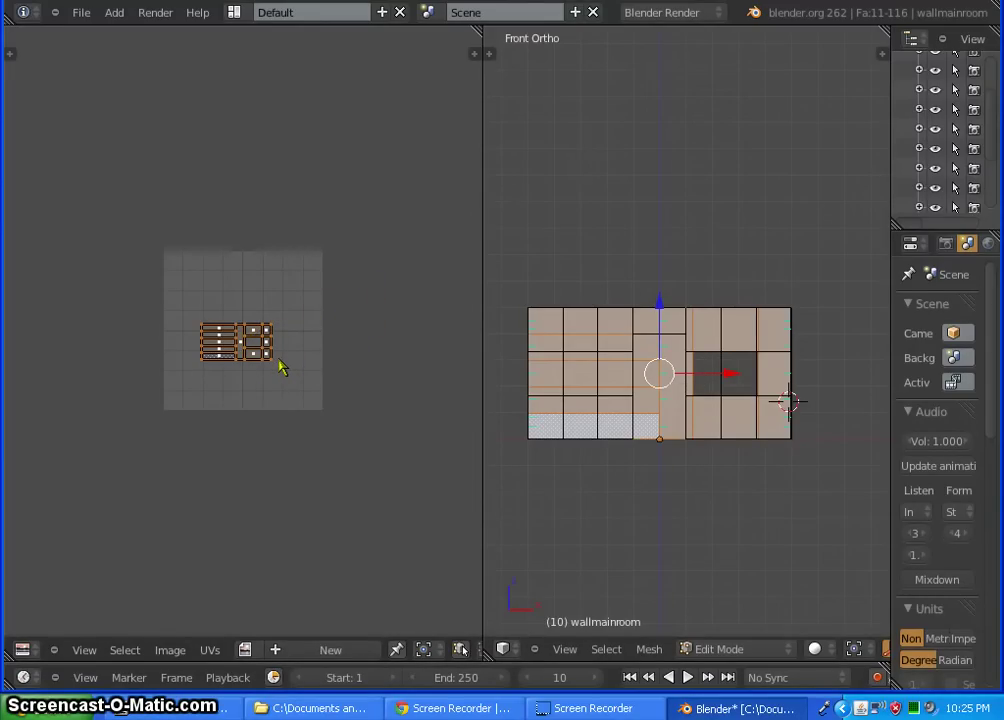
pyautogui.click(170, 650)
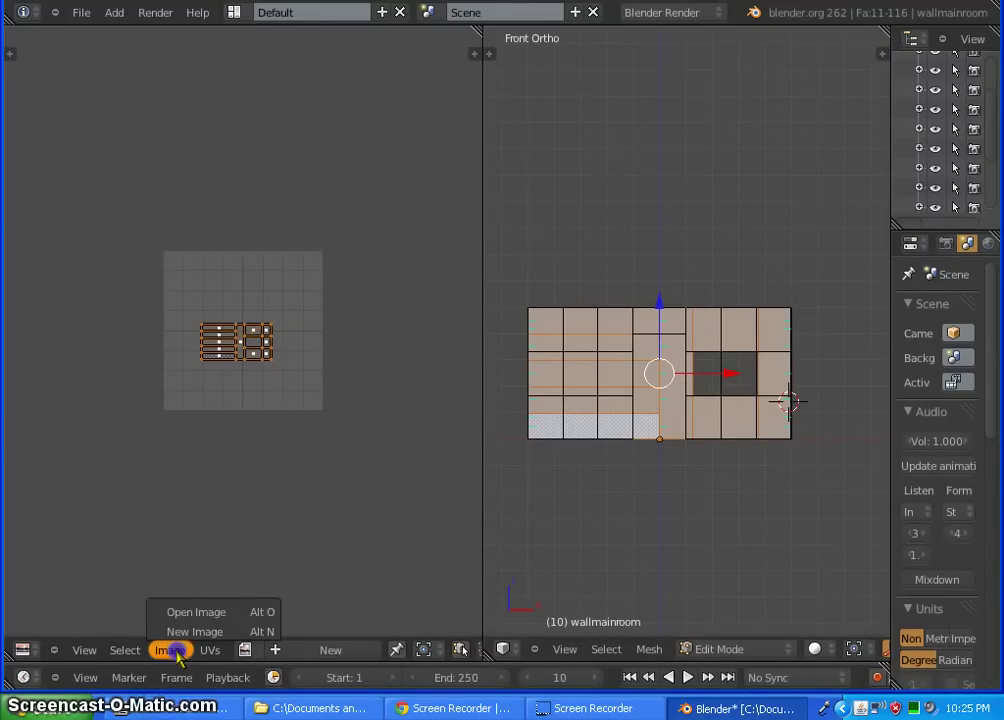
# Step: Load bamboo.png from the textures folder into the UV editor
pyautogui.click(196, 612)
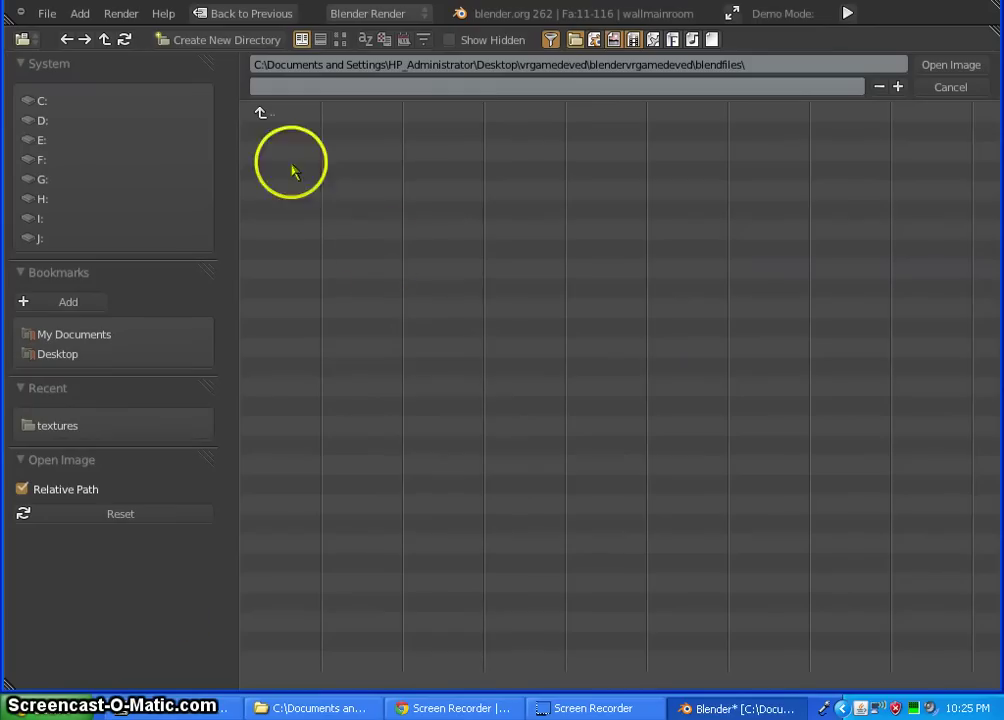
pyautogui.click(98, 426)
pyautogui.click(357, 130)
pyautogui.doubleClick(359, 133)
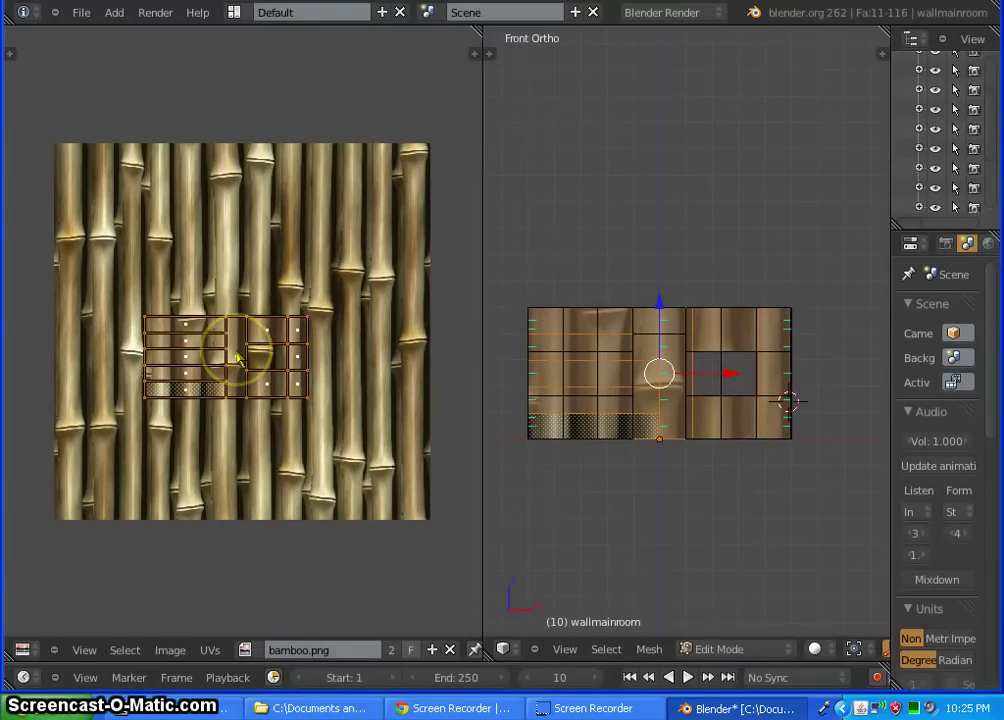
# Step: Move and scale up the UV islands so they cover the bamboo texture
pyautogui.moveTo(235, 354); pyautogui.dragTo(238, 290, button='right')
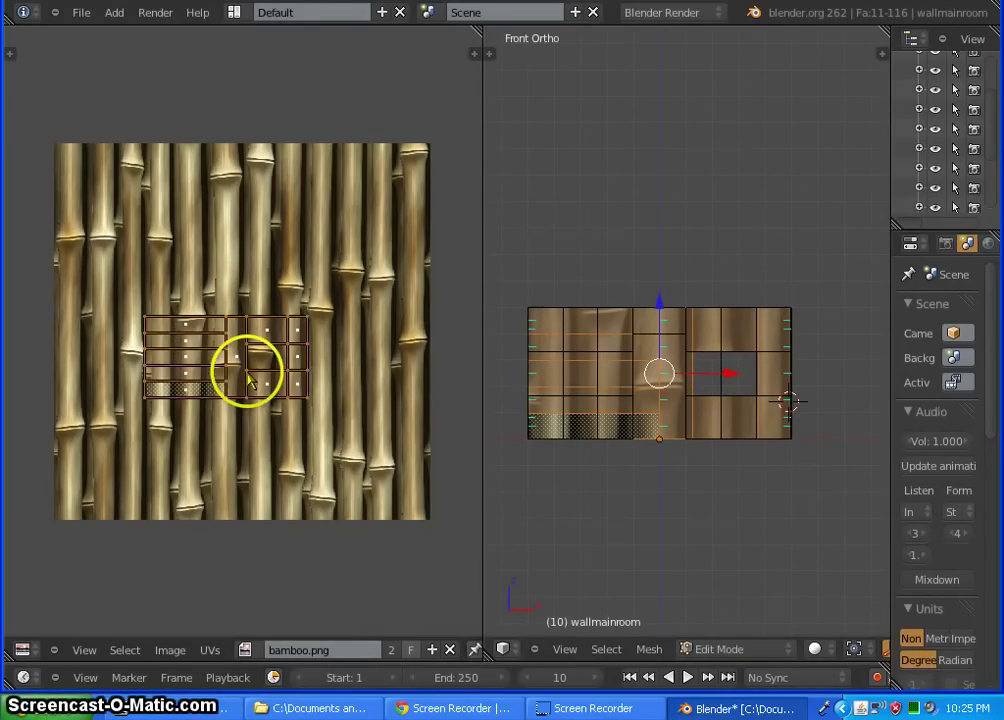
pyautogui.press('s')
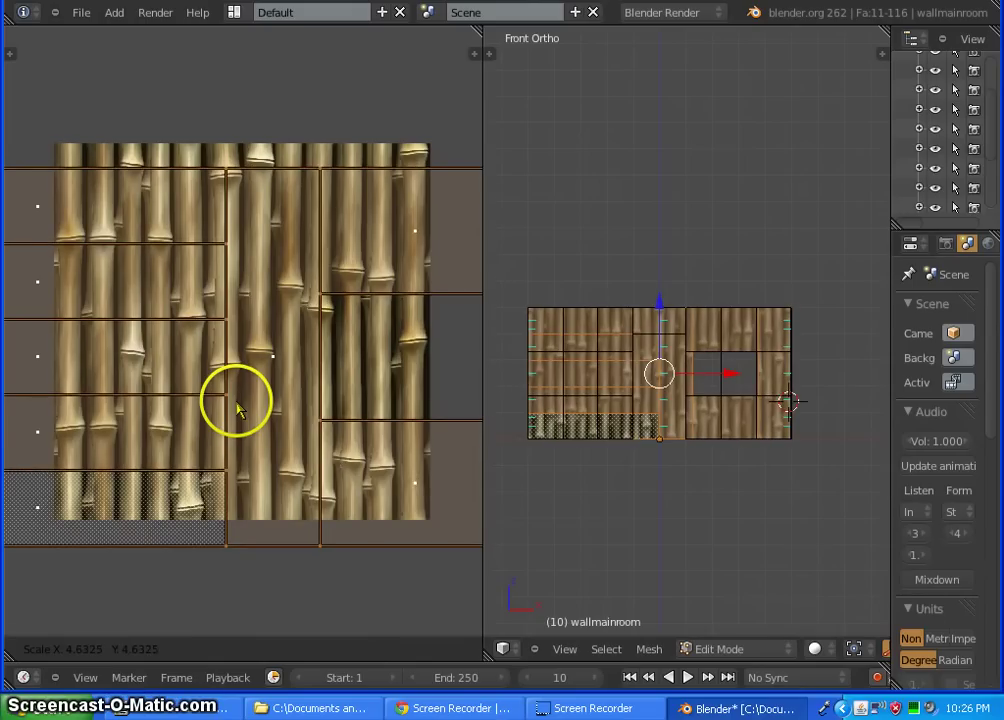
pyautogui.click(237, 404)
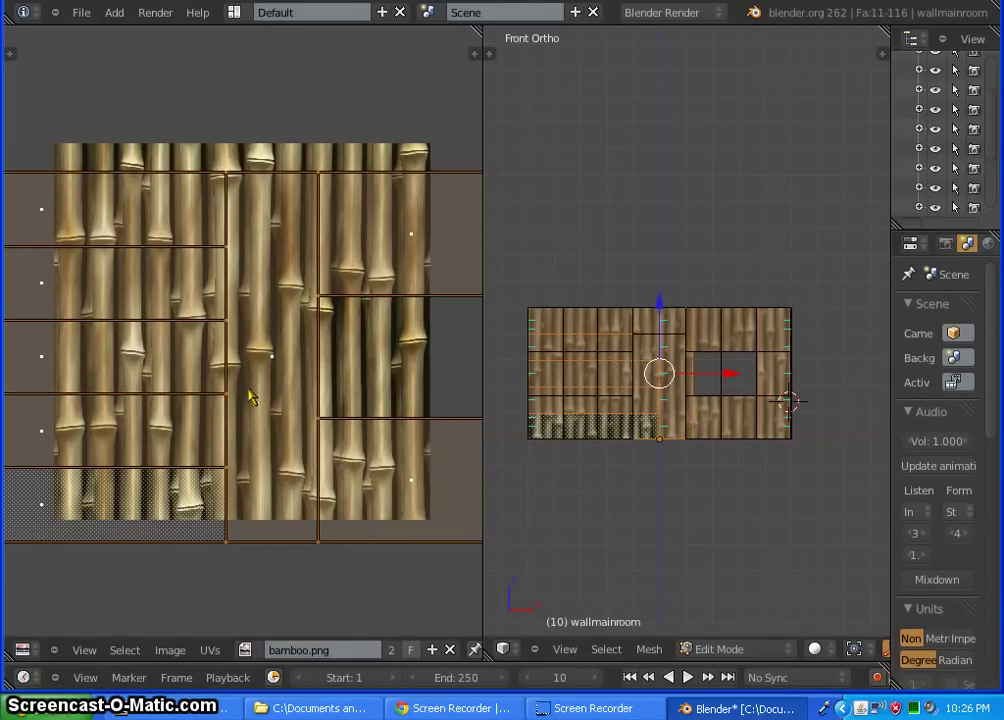
pyautogui.press('g')
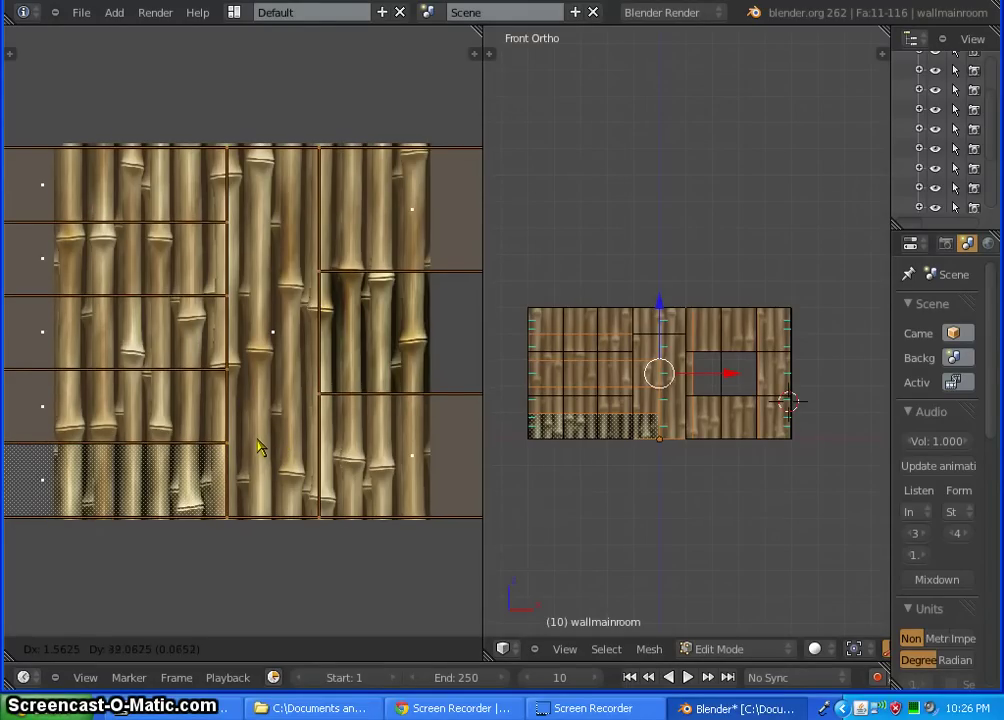
pyautogui.click(259, 446)
pyautogui.click(276, 381)
pyautogui.press('s')
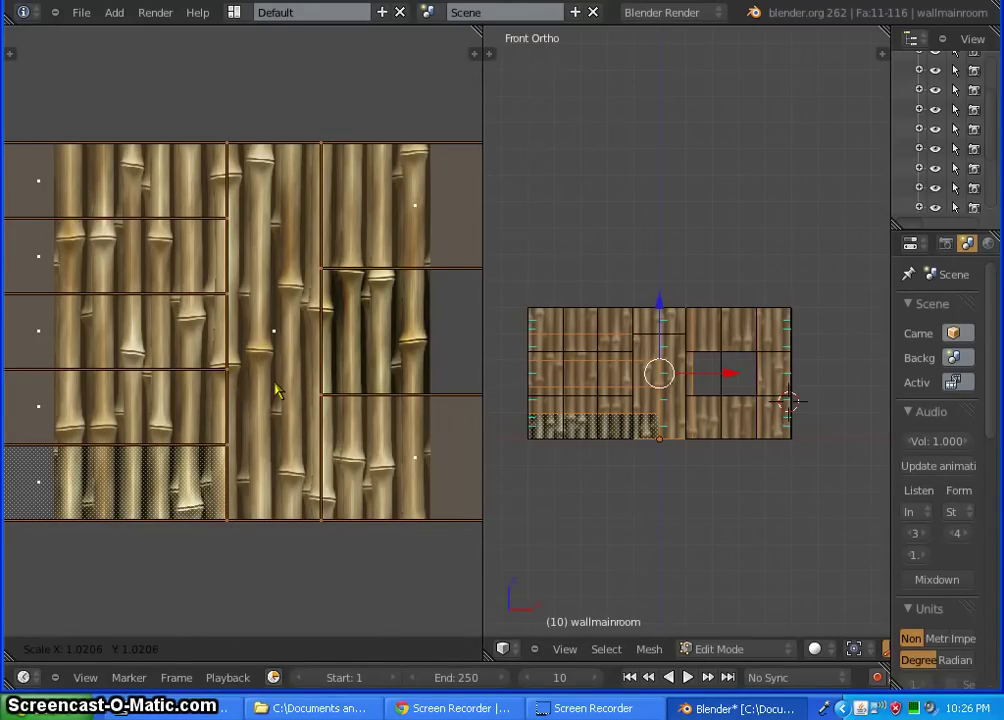
pyautogui.click(276, 390)
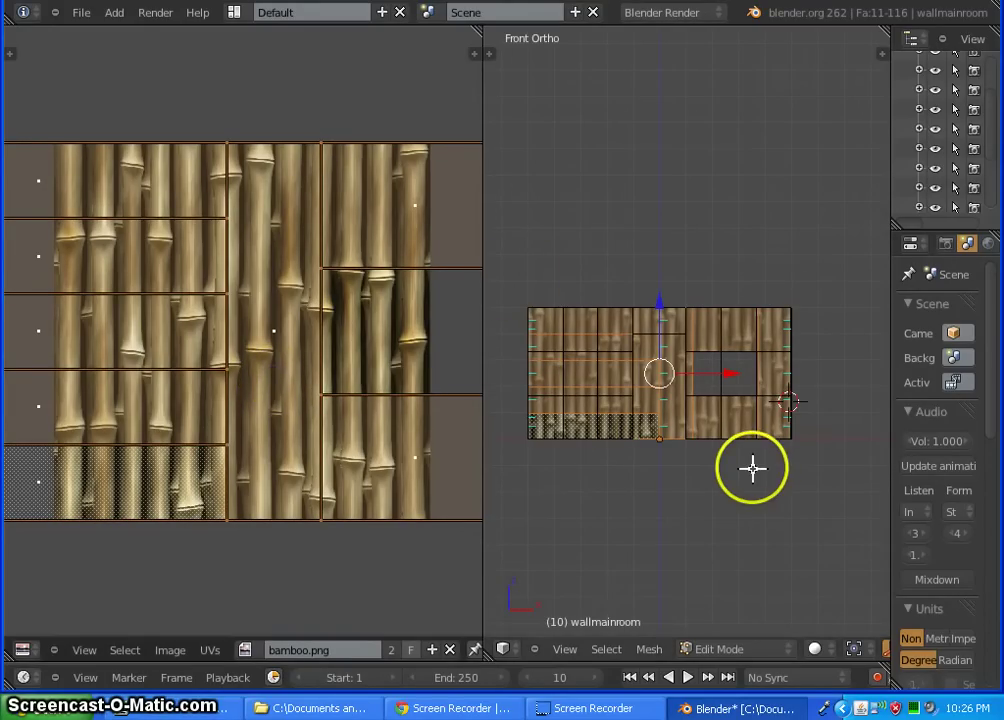
# Step: Orbit above the walls and deselect all mesh faces
pyautogui.moveTo(735, 466); pyautogui.dragTo(718, 487, button='middle')
pyautogui.moveTo(655, 489)
pyautogui.mouseDown(button='middle')
pyautogui.moveTo(679, 511)
pyautogui.moveTo(652, 500)
pyautogui.mouseUp(button='middle')
pyautogui.click(724, 385)
pyautogui.press('a')
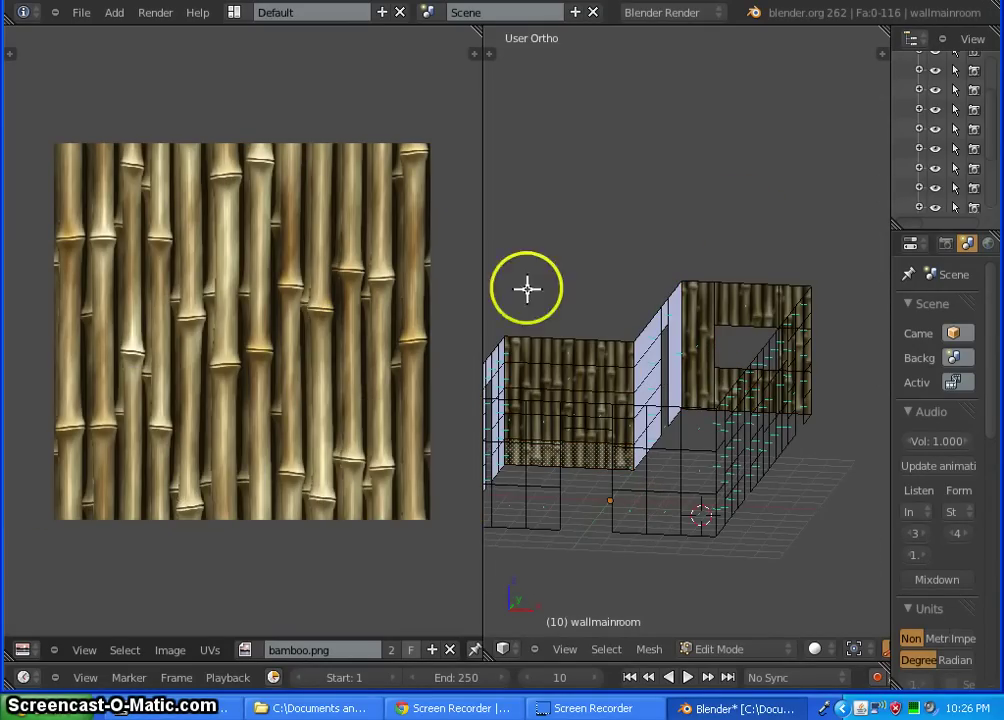
# Step: Select the top strip faces of the left wall section
pyautogui.moveTo(785, 453); pyautogui.dragTo(616, 522, button='middle')
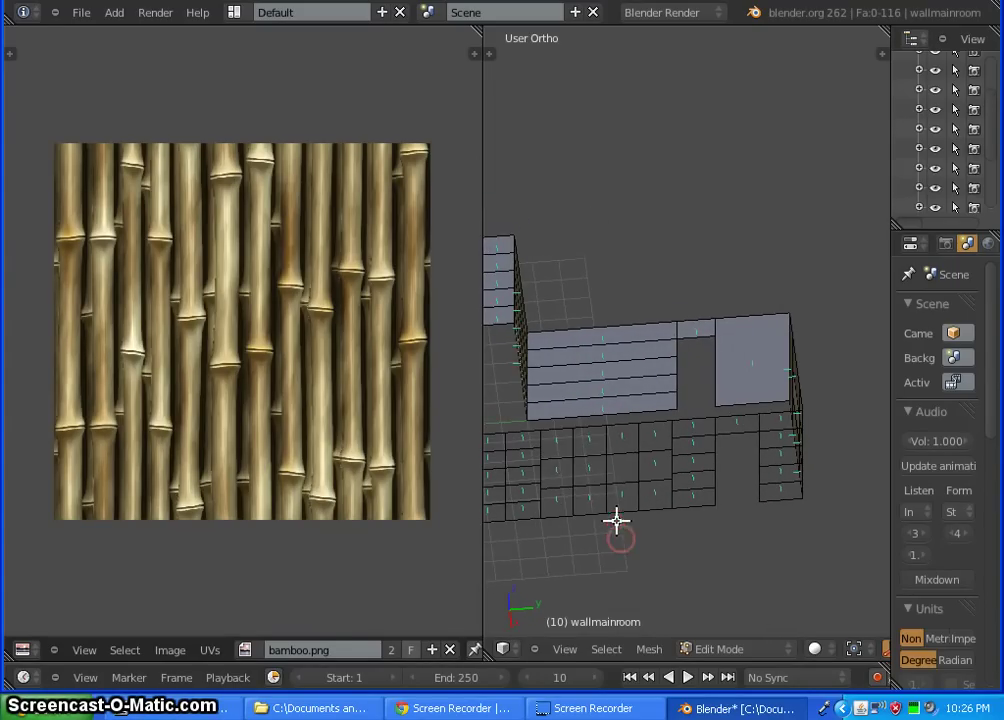
pyautogui.moveTo(587, 464); pyautogui.dragTo(587, 410, button='middle')
pyautogui.click(724, 294)
pyautogui.click(746, 306)
pyautogui.keyDown('shift'); pyautogui.click(683, 276); pyautogui.keyUp('shift')
pyautogui.keyDown('shift'); pyautogui.click(628, 284); pyautogui.keyUp('shift')
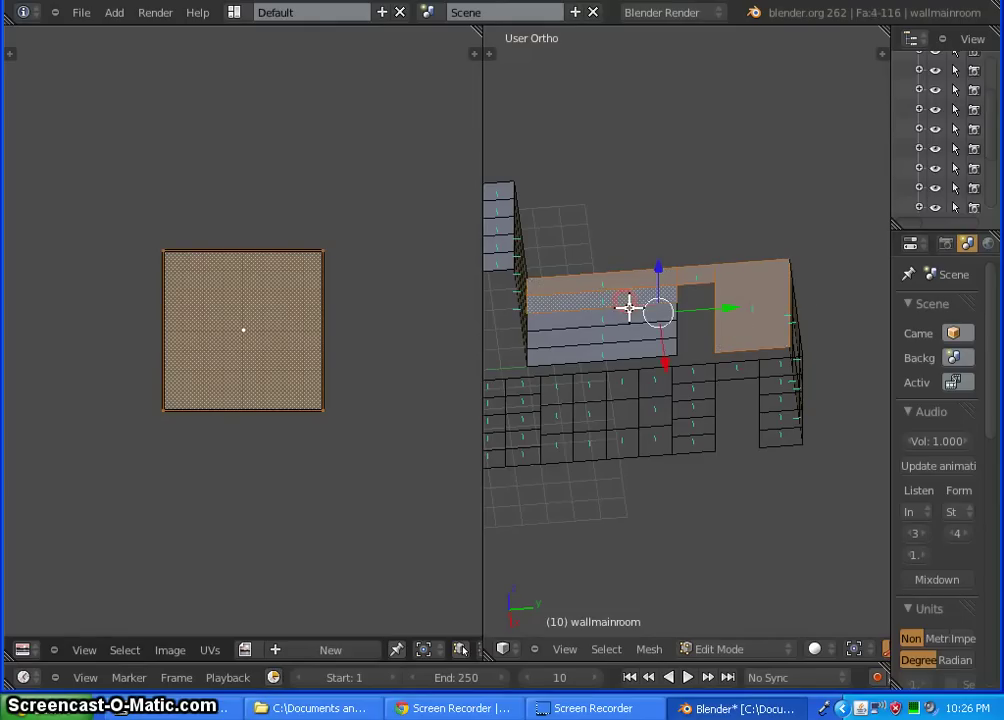
# Step: Add the remaining back-side wall faces, right to left, to the selection
pyautogui.moveTo(568, 295); pyautogui.dragTo(710, 242, button='middle')
pyautogui.keyDown('shift'); pyautogui.rightClick(730, 262); pyautogui.keyUp('shift')
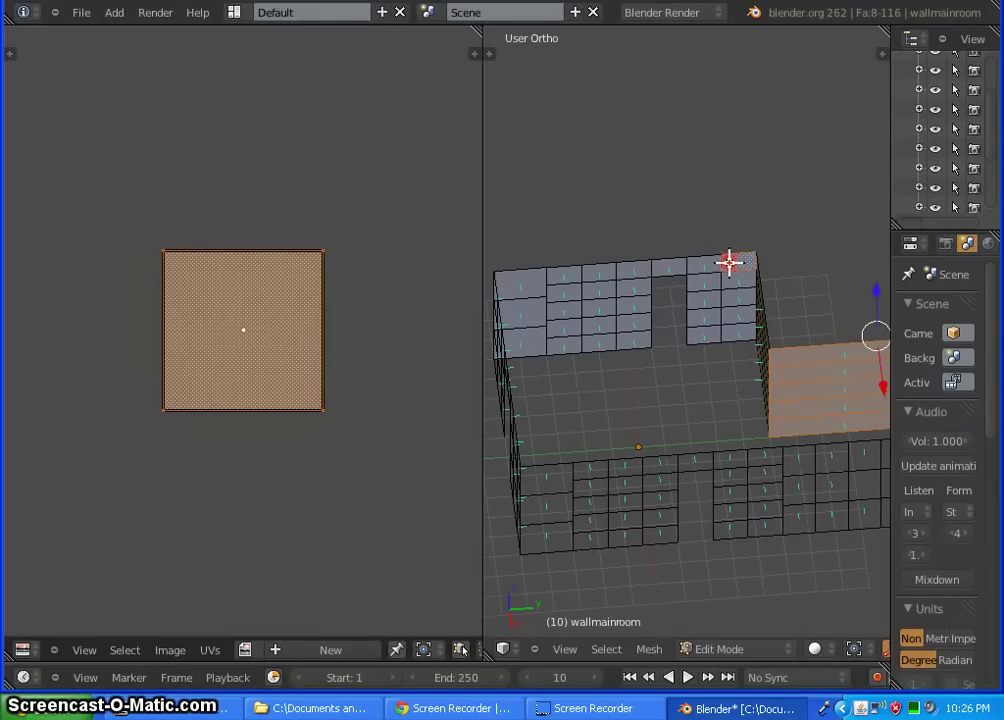
pyautogui.keyDown('shift'); pyautogui.click(739, 294); pyautogui.keyUp('shift')
pyautogui.keyDown('shift'); pyautogui.click(729, 318); pyautogui.keyUp('shift')
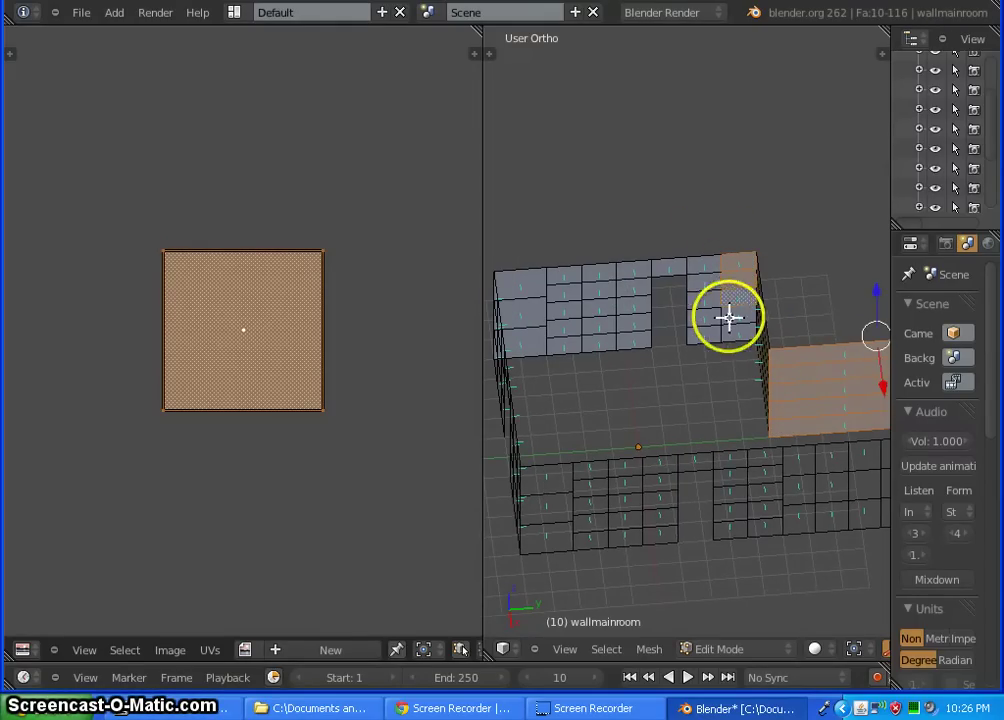
pyautogui.keyDown('shift'); pyautogui.rightClick(708, 318); pyautogui.keyUp('shift')
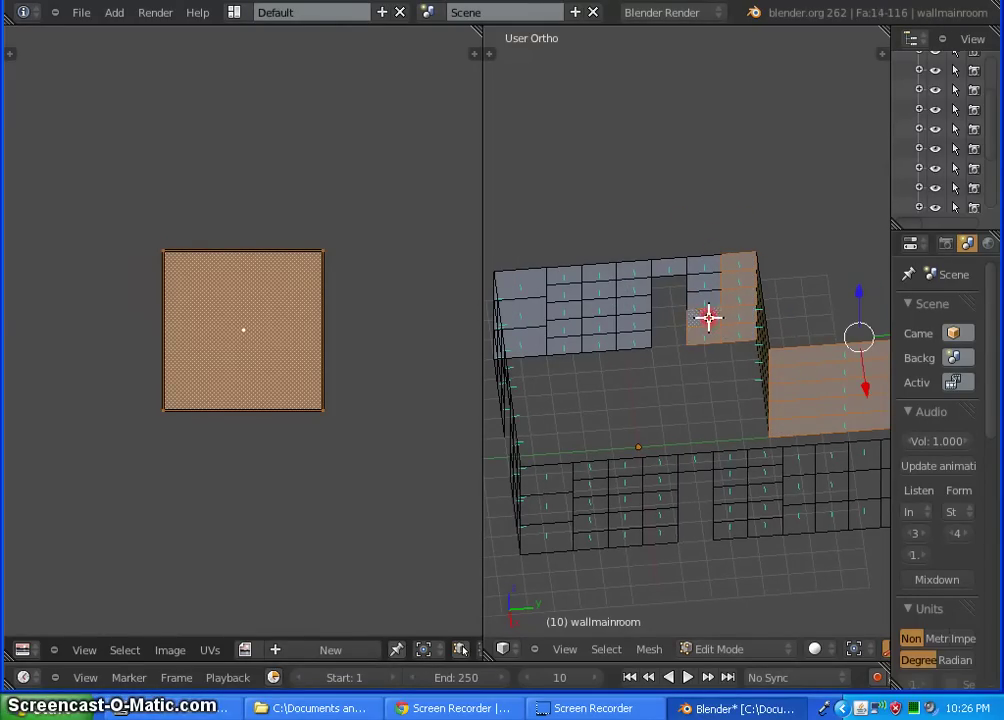
pyautogui.keyDown('shift'); pyautogui.rightClick(640, 264); pyautogui.keyUp('shift')
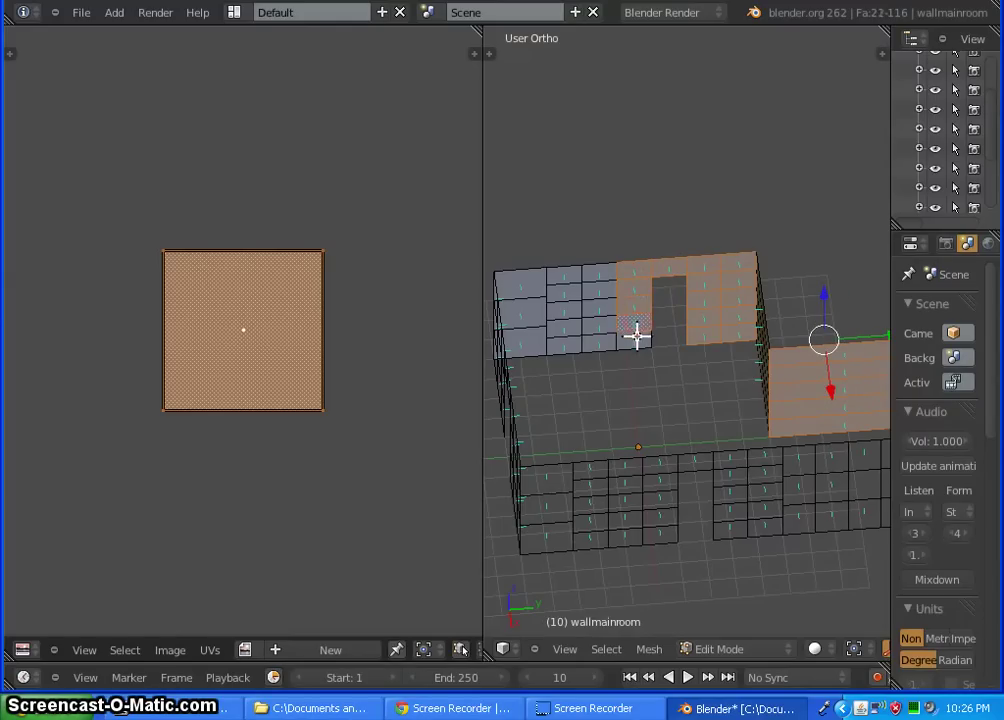
pyautogui.keyDown('shift'); pyautogui.rightClick(607, 333); pyautogui.keyUp('shift')
pyautogui.keyDown('shift'); pyautogui.rightClick(604, 305); pyautogui.keyUp('shift')
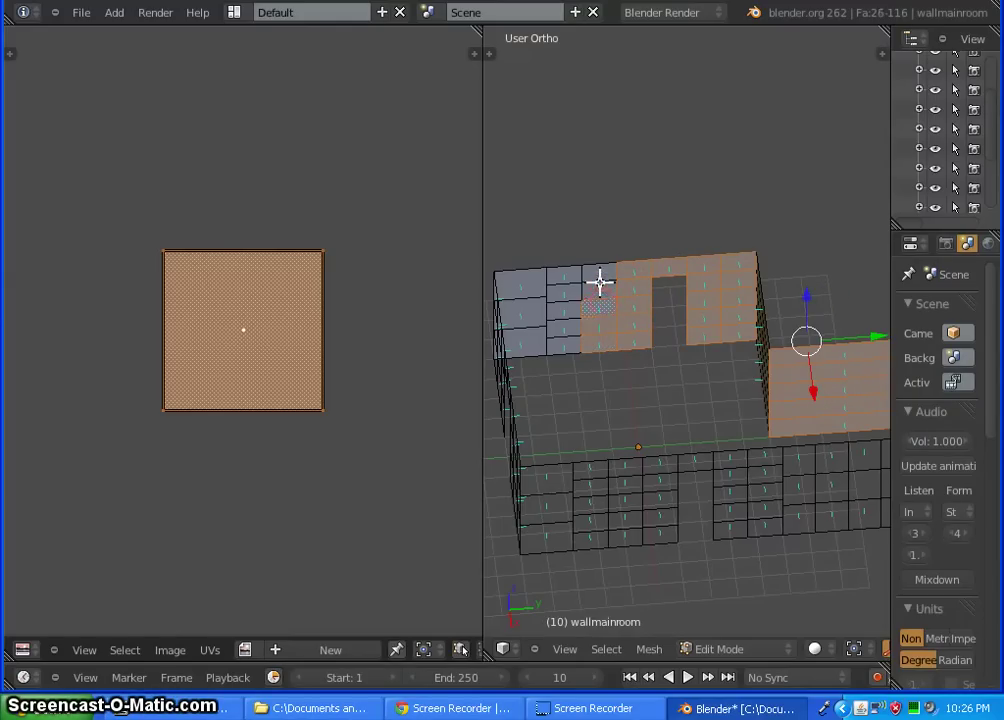
pyautogui.keyDown('shift'); pyautogui.rightClick(558, 277); pyautogui.keyUp('shift')
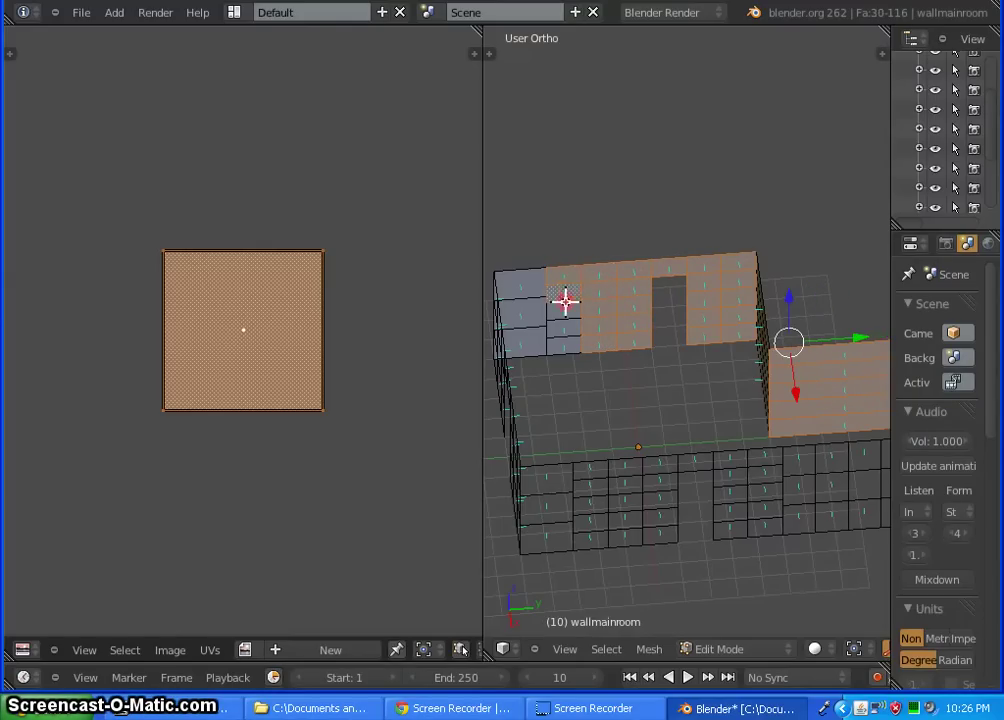
pyautogui.keyDown('shift'); pyautogui.rightClick(538, 336); pyautogui.keyUp('shift')
pyautogui.keyDown('shift'); pyautogui.rightClick(535, 315); pyautogui.keyUp('shift')
# Step: Switch to Right Ortho view and frame the selected faces
pyautogui.moveTo(689, 398); pyautogui.dragTo(670, 334, button='middle')
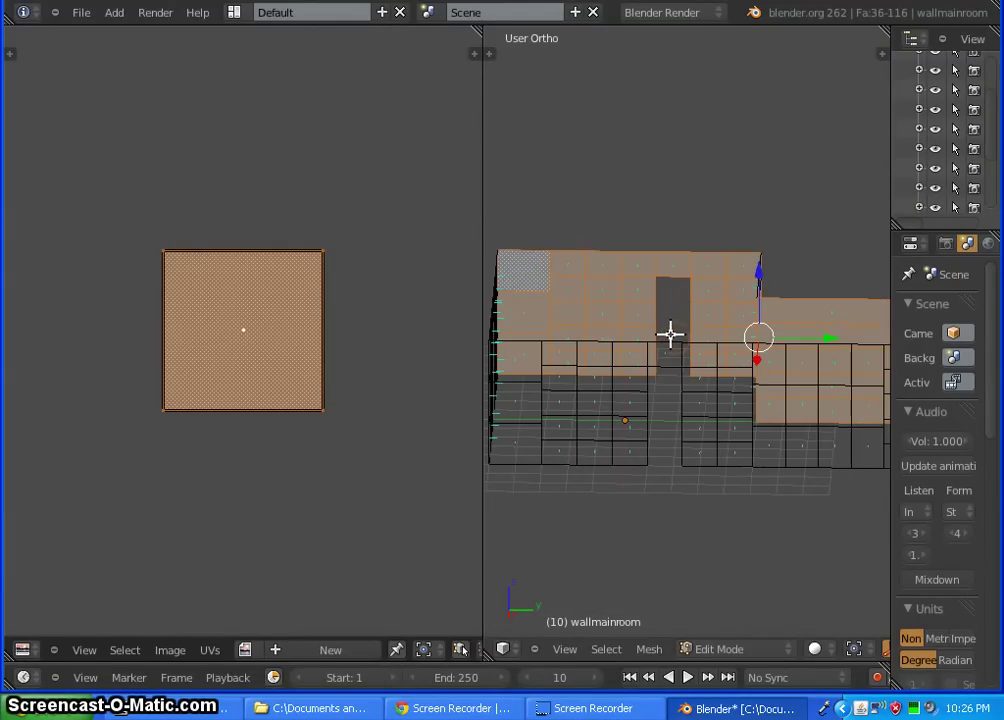
pyautogui.press('KP_3')
pyautogui.moveTo(728, 471); pyautogui.dragTo(708, 378)
pyautogui.press('KP_Decimal')
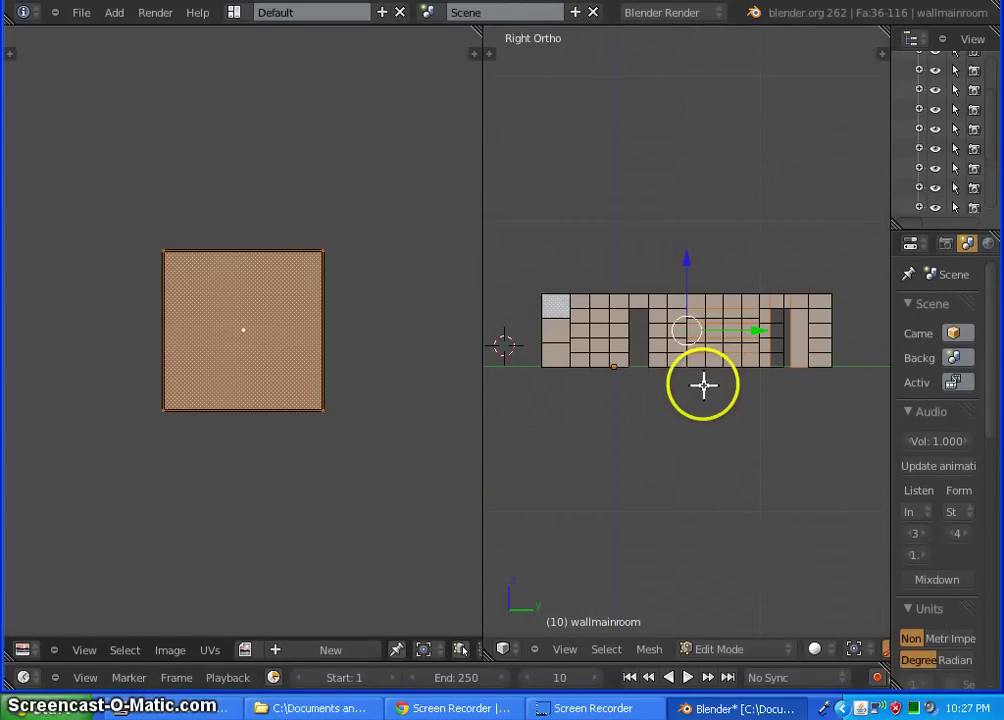
# Step: Project the wall UVs from view and assign textures/bamboo.png to them
pyautogui.press('u')
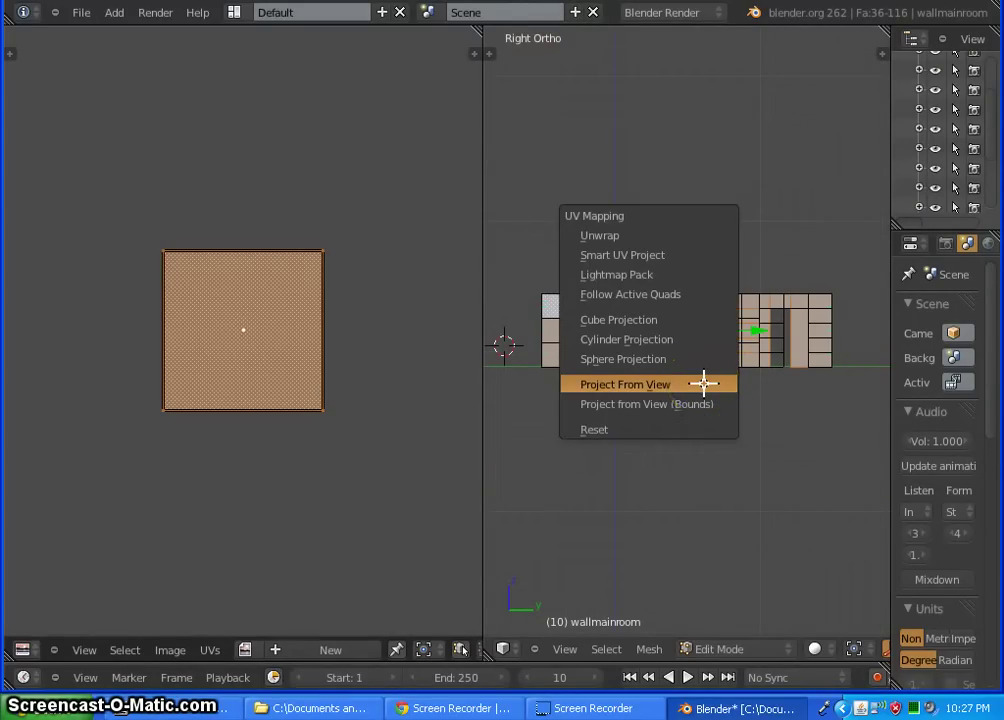
pyautogui.click(704, 383)
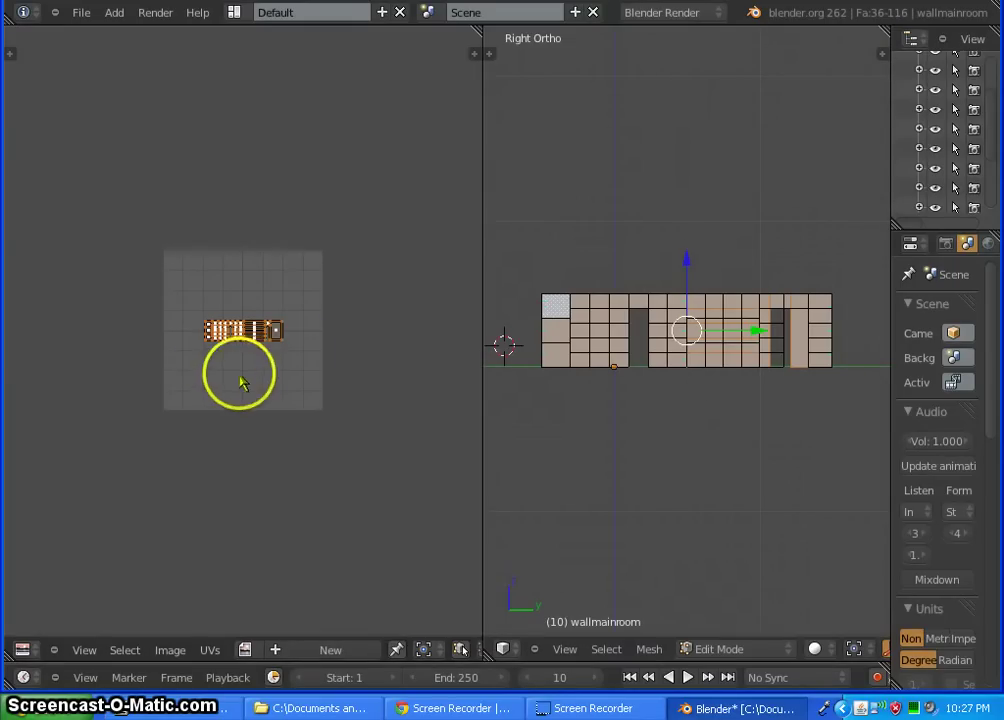
pyautogui.click(170, 652)
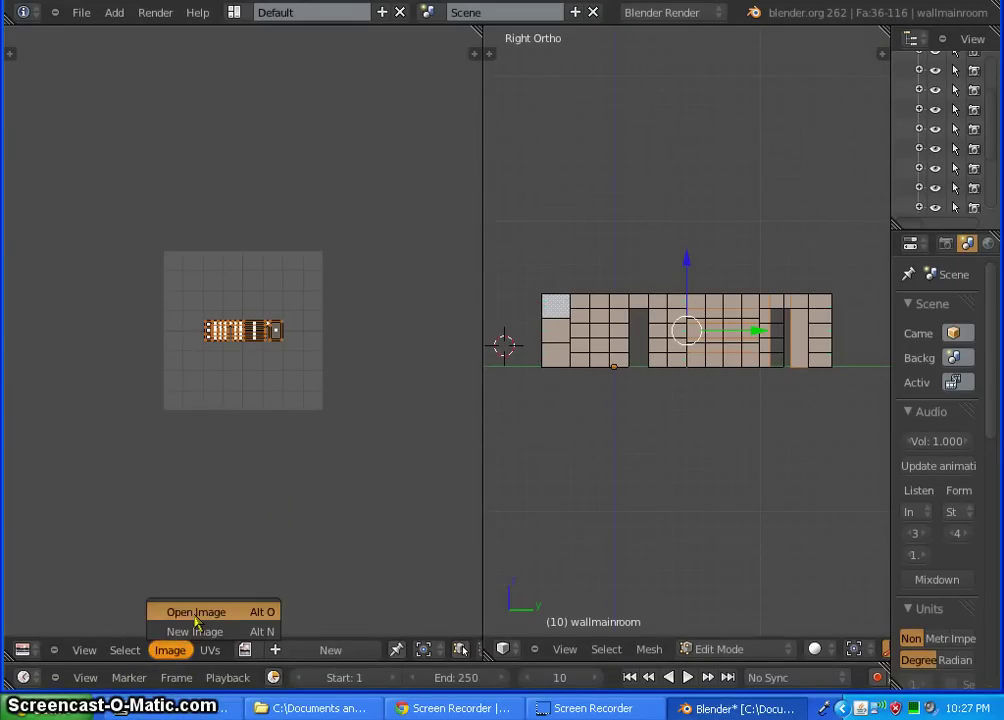
pyautogui.click(194, 612)
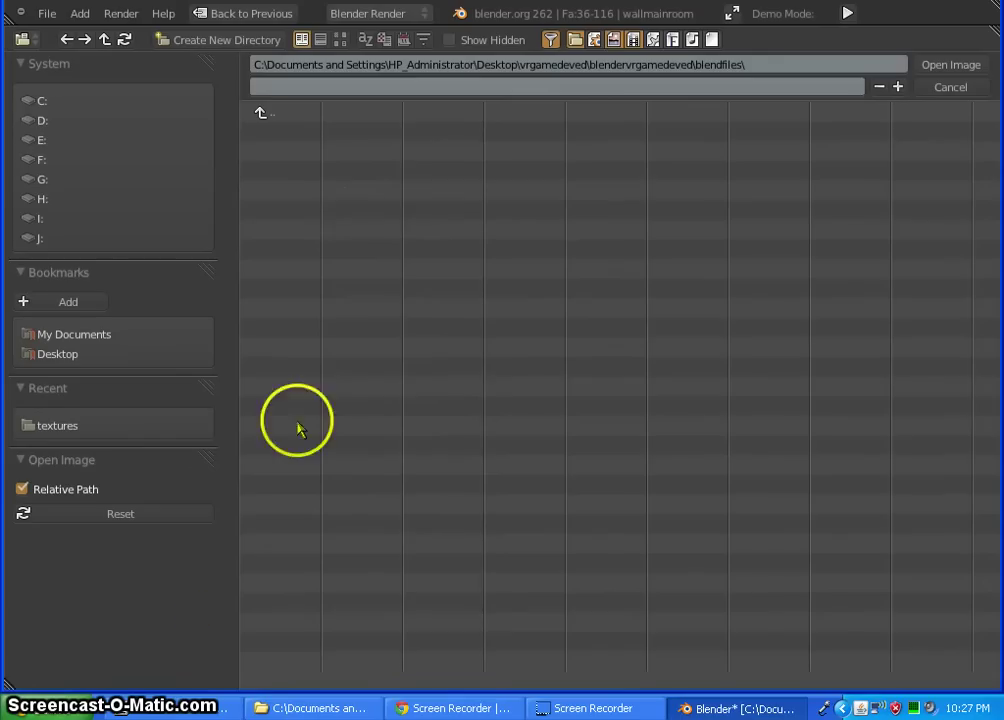
pyautogui.click(122, 428)
pyautogui.click(430, 130)
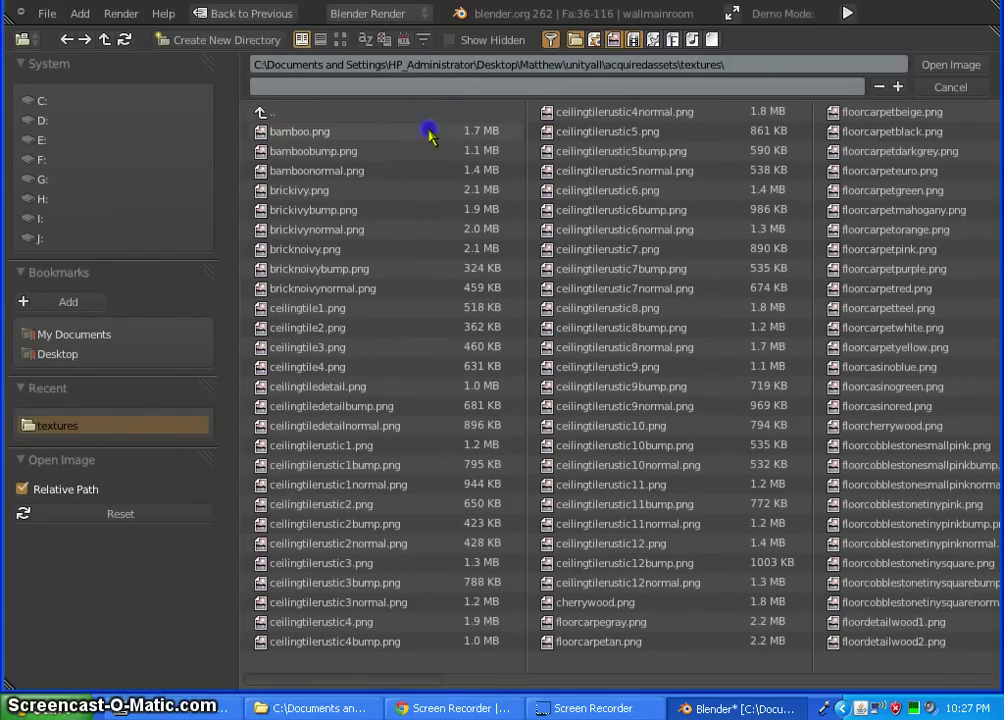
pyautogui.doubleClick(430, 134)
# Step: Scale the UV layout up about 7.38 times so the bamboo tiles
pyautogui.moveTo(310, 330)
pyautogui.mouseDown()
pyautogui.moveTo(298, 343)
pyautogui.moveTo(235, 352)
pyautogui.mouseUp()
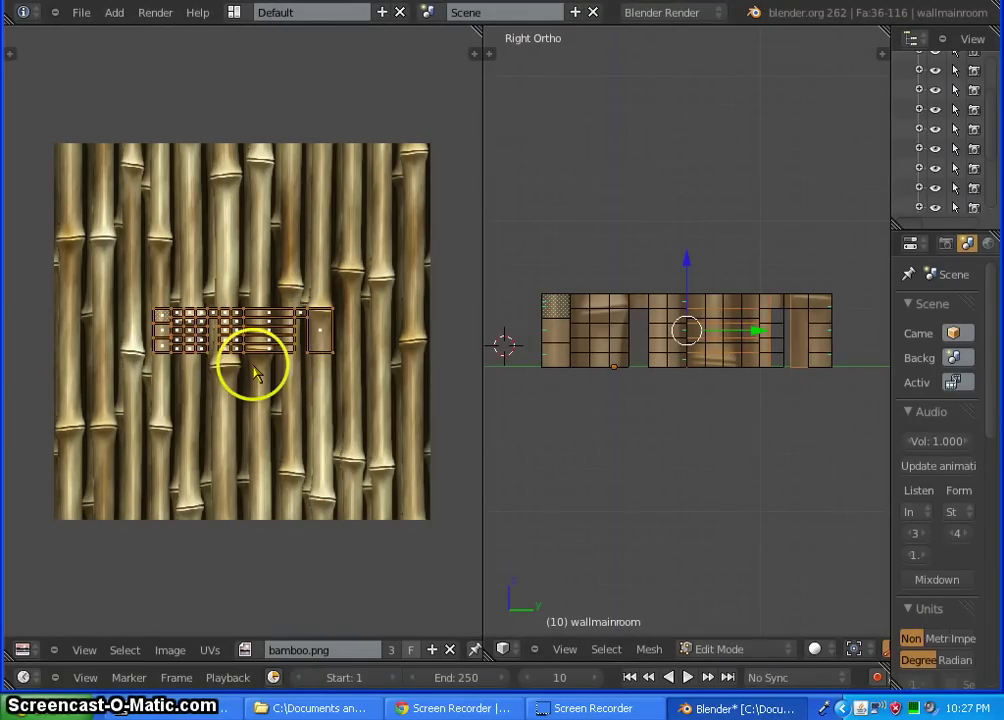
pyautogui.press('s')
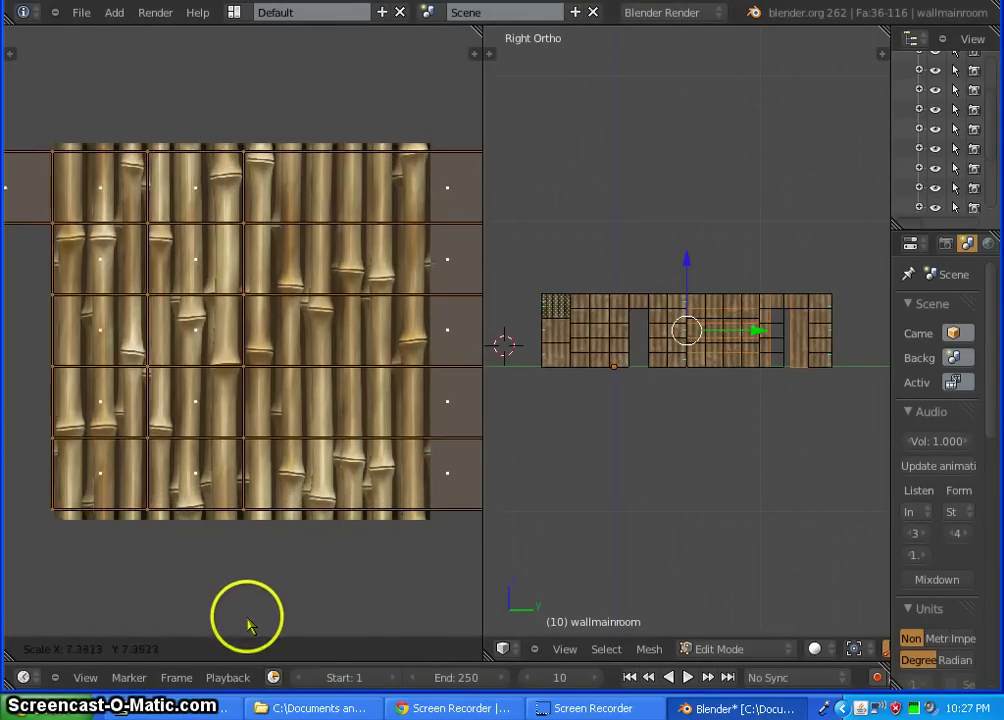
pyautogui.click(252, 638)
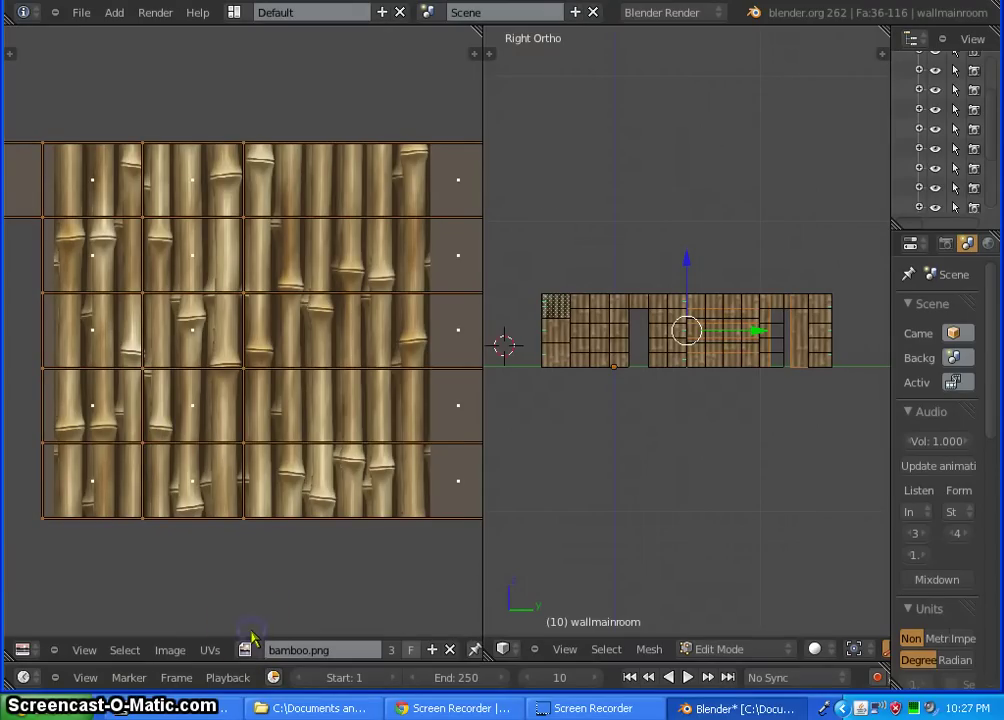
pyautogui.moveTo(632, 419); pyautogui.dragTo(748, 482, button='middle')
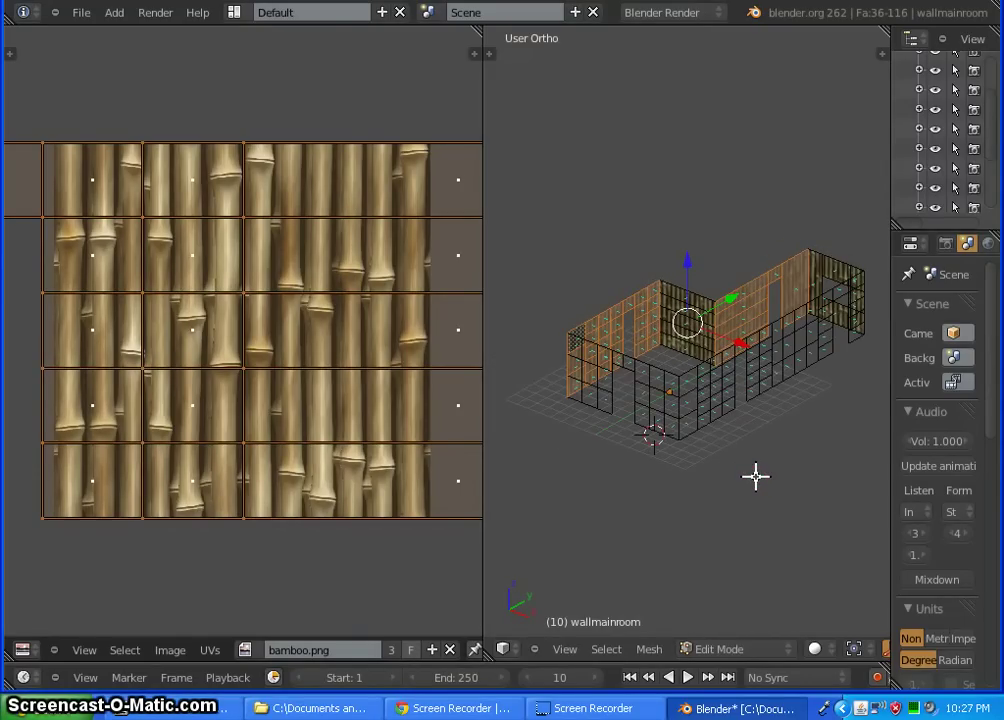
# Step: Deselect all, return to Object Mode, hide the floor/front-wall mesh, and merge away the image editor
pyautogui.press('a')
pyautogui.moveTo(603, 464); pyautogui.dragTo(650, 471, button='middle')
pyautogui.press('Tab')
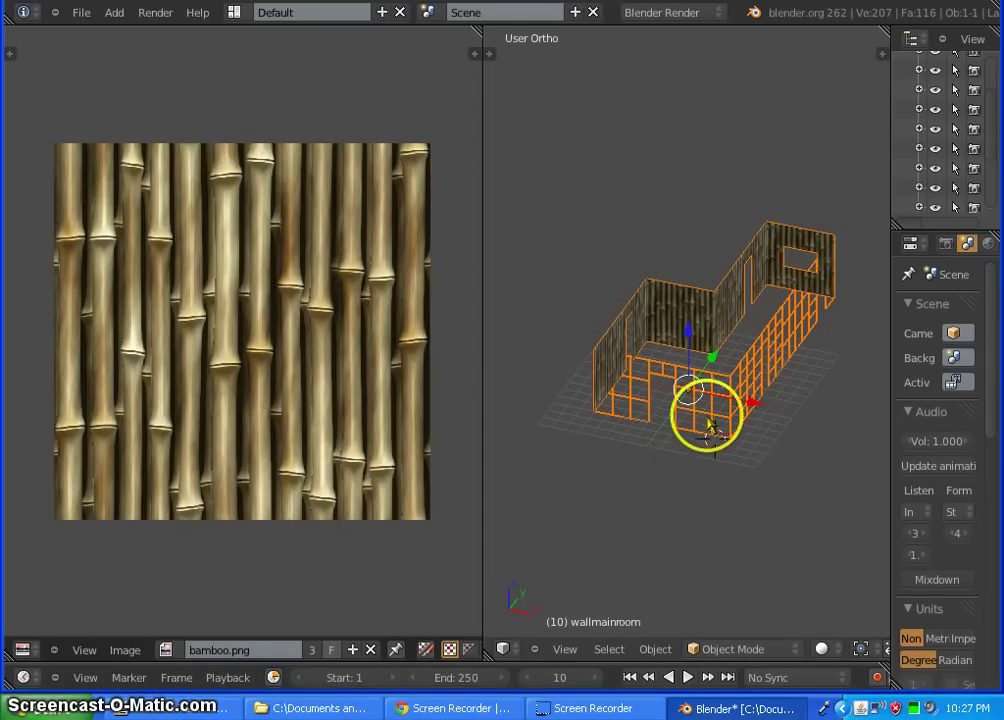
pyautogui.press('h')
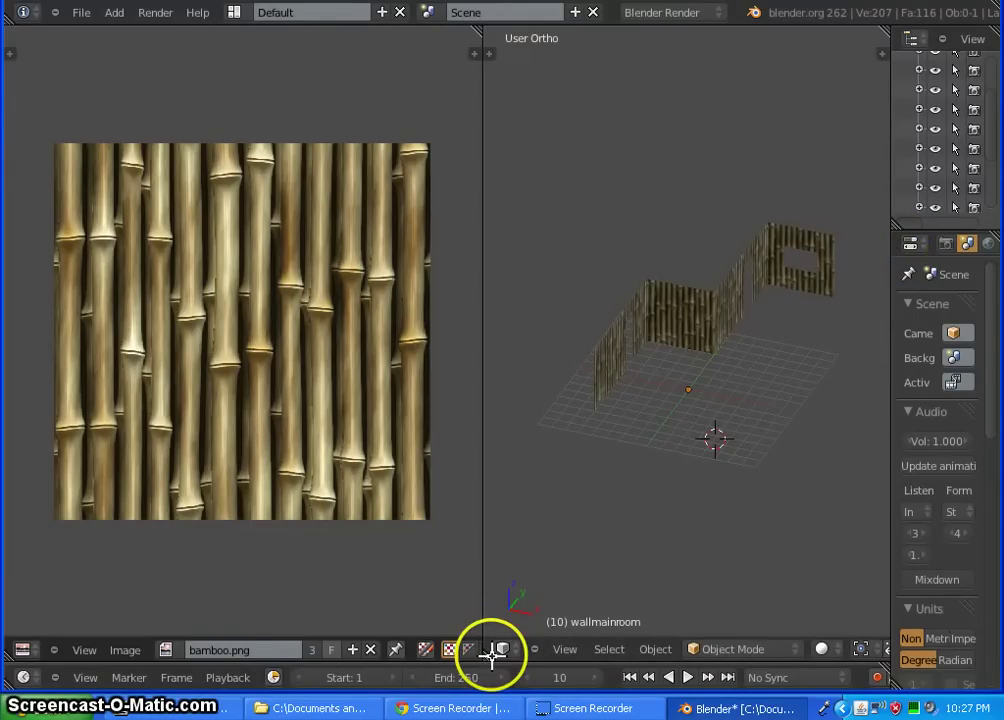
pyautogui.moveTo(491, 655); pyautogui.dragTo(425, 641)
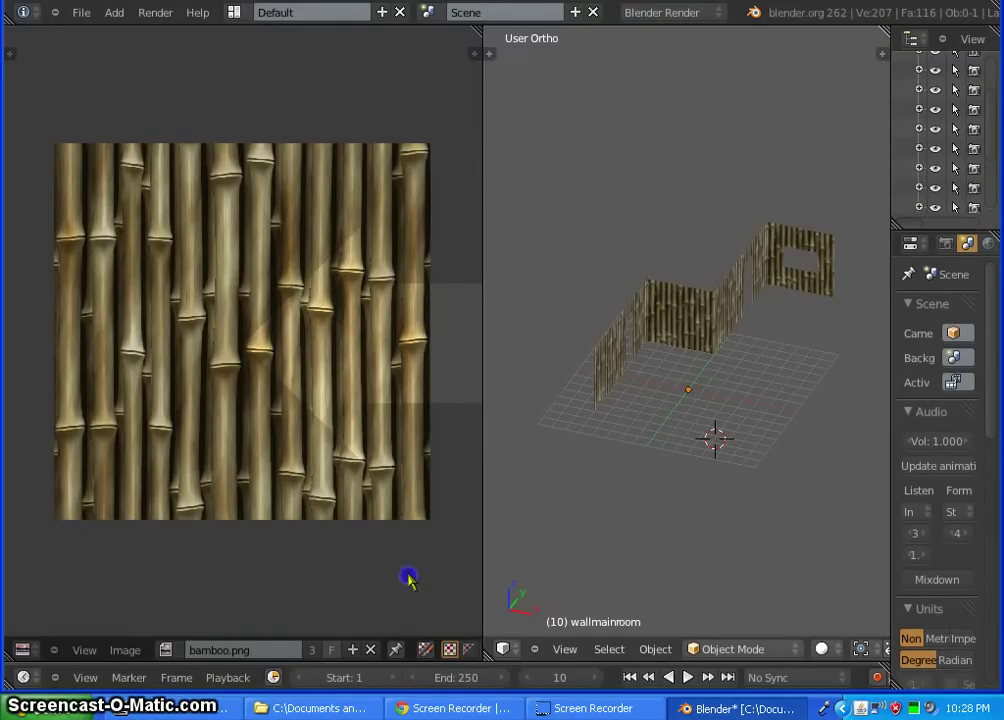
pyautogui.moveTo(409, 578); pyautogui.dragTo(409, 574)
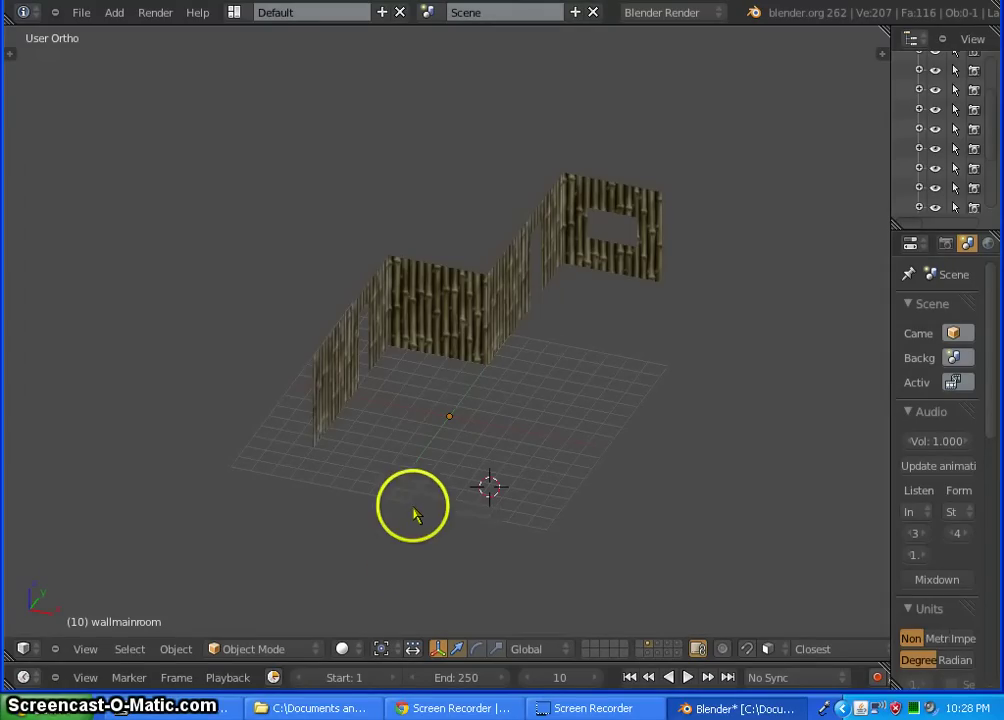